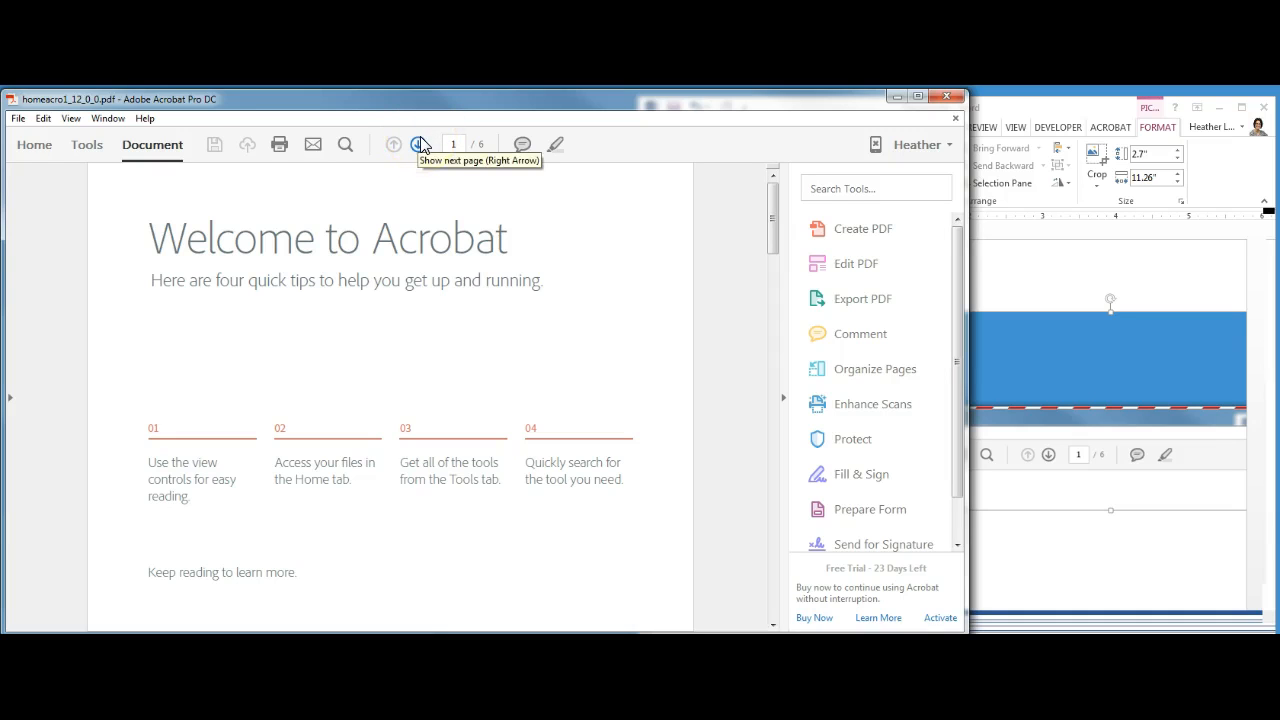
Switch to the Word document and replace its existing picture with a pasted screenshot of the whole screen
left_click(361, 98)
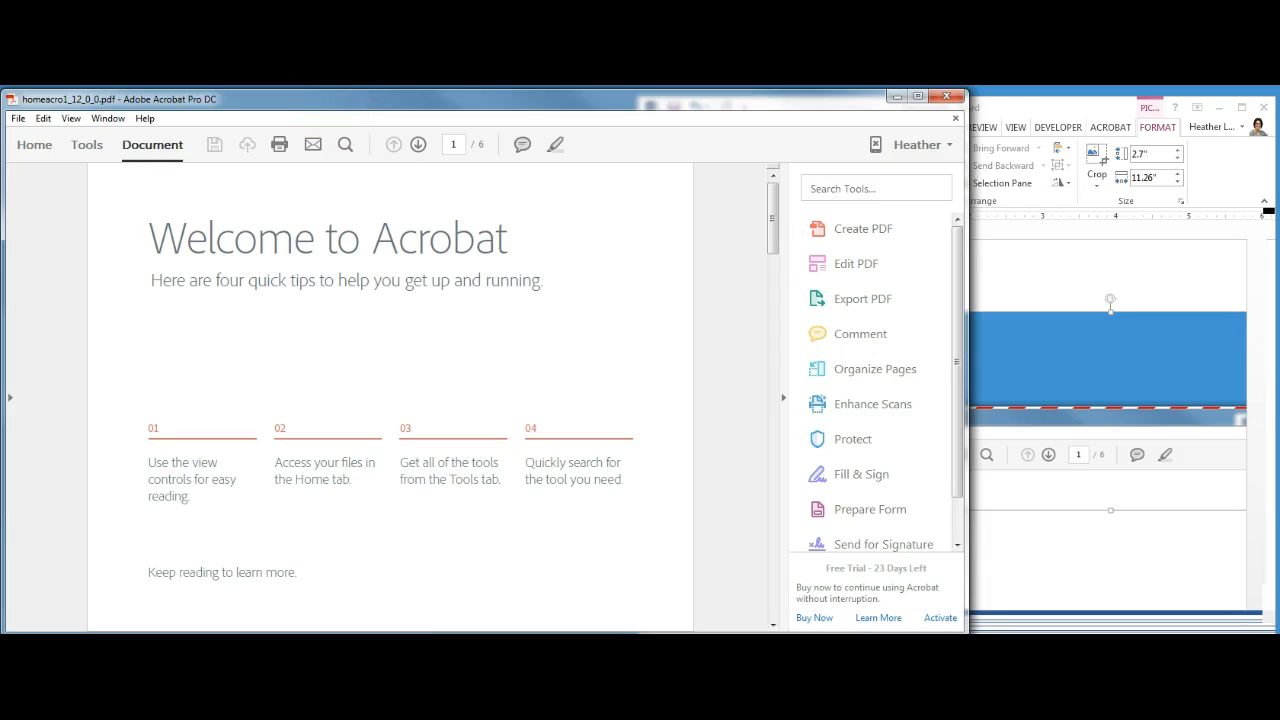
left_click(1057, 110)
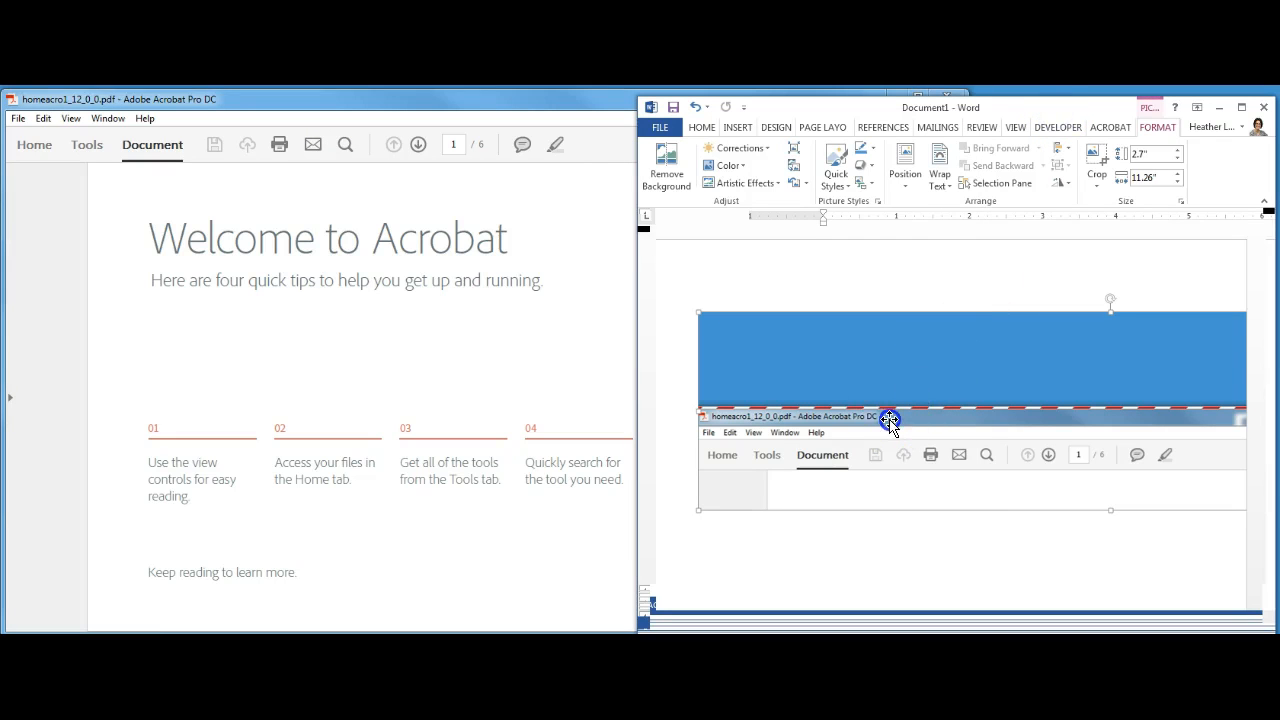
key("Delete")
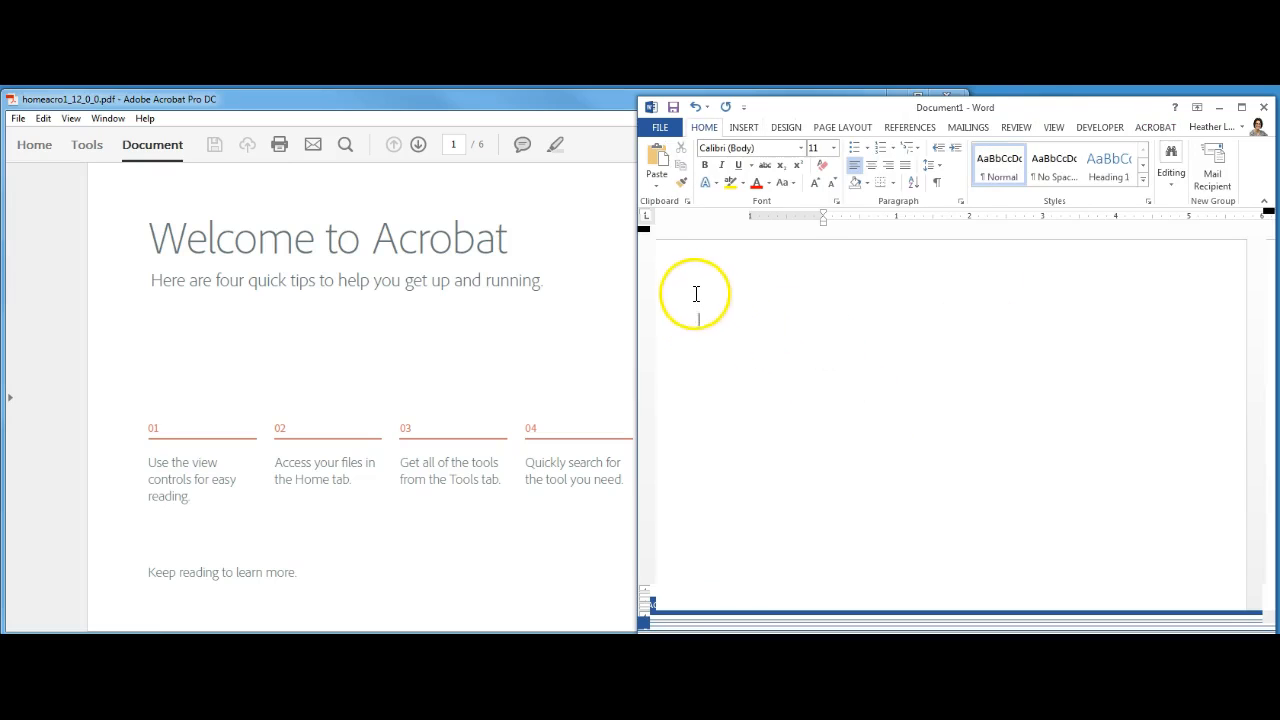
left_click(658, 163)
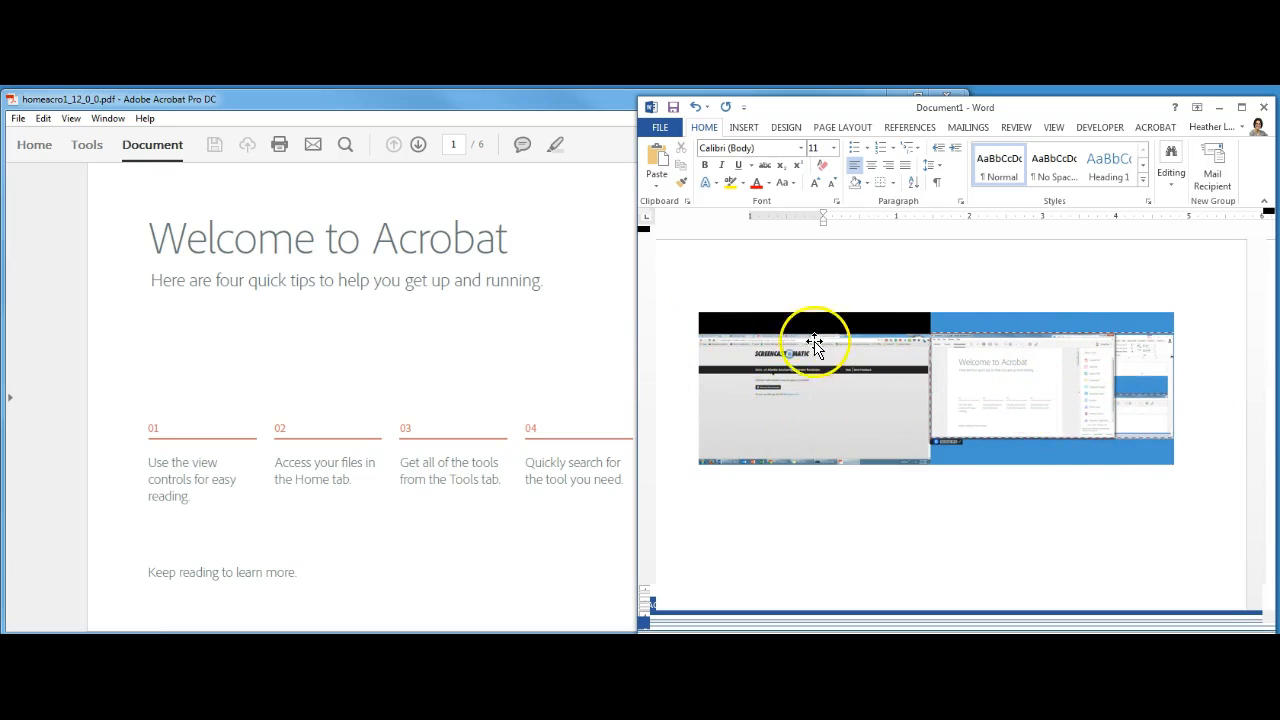
Crop the pasted screenshot to the strip with the Acrobat window's title bar and toolbar, about 2.5" by 0.55", and enlarge the cropped picture
left_click(955, 320)
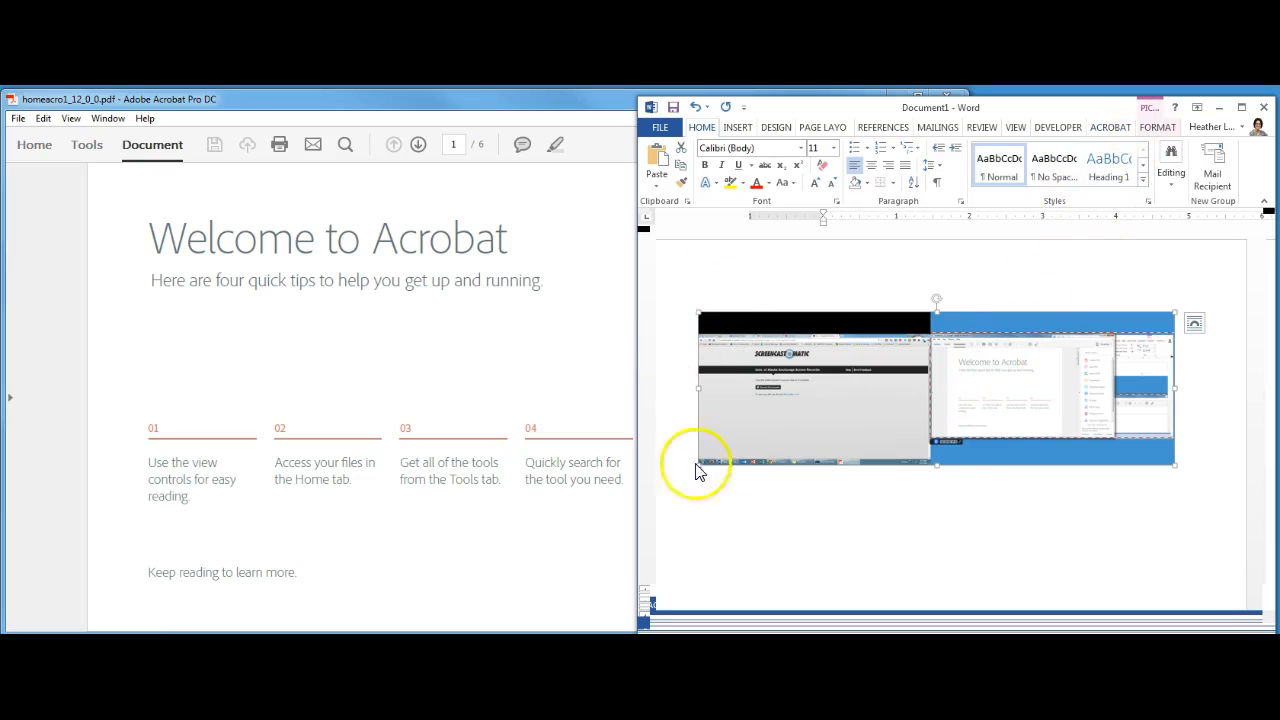
left_click(1151, 130)
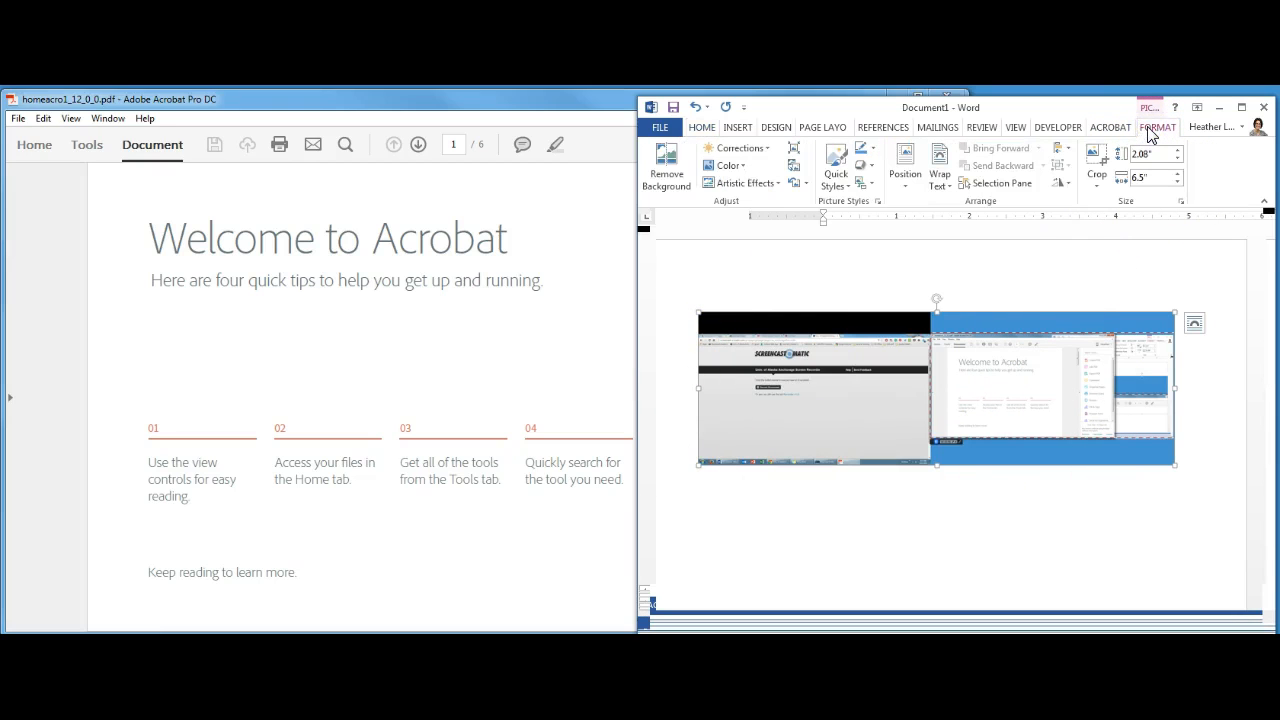
left_click(1057, 385)
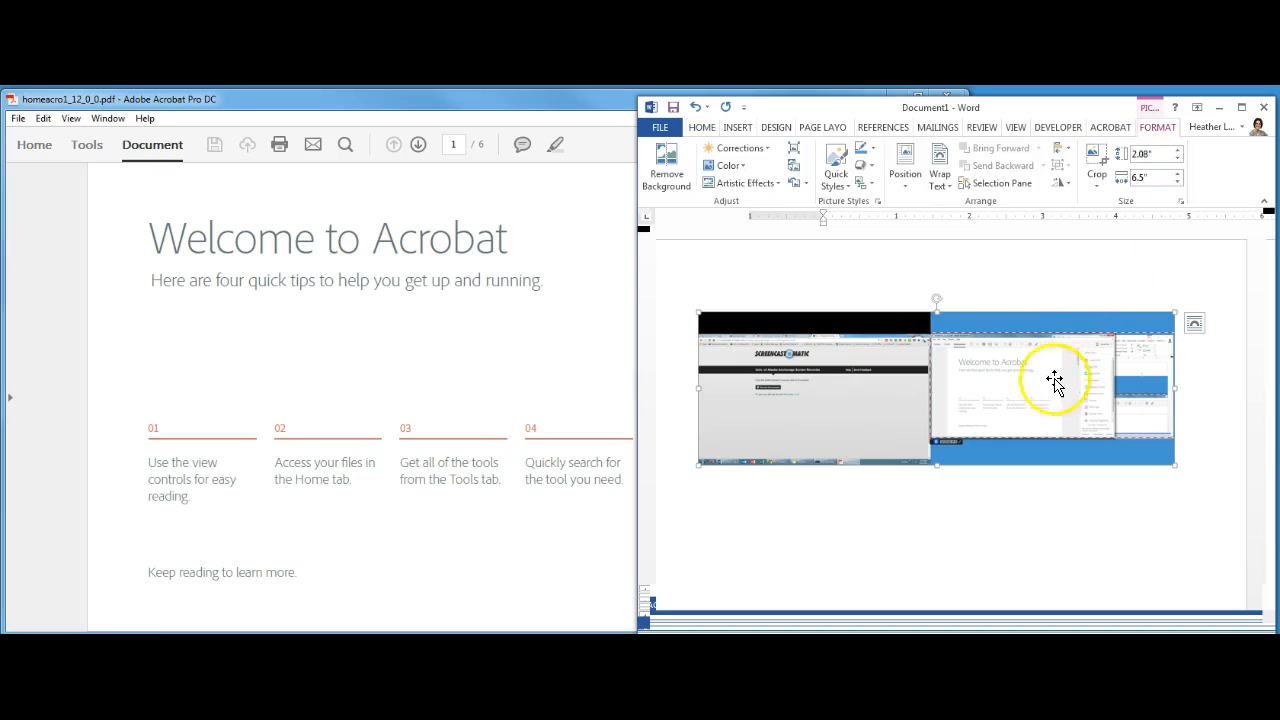
left_click(1096, 156)
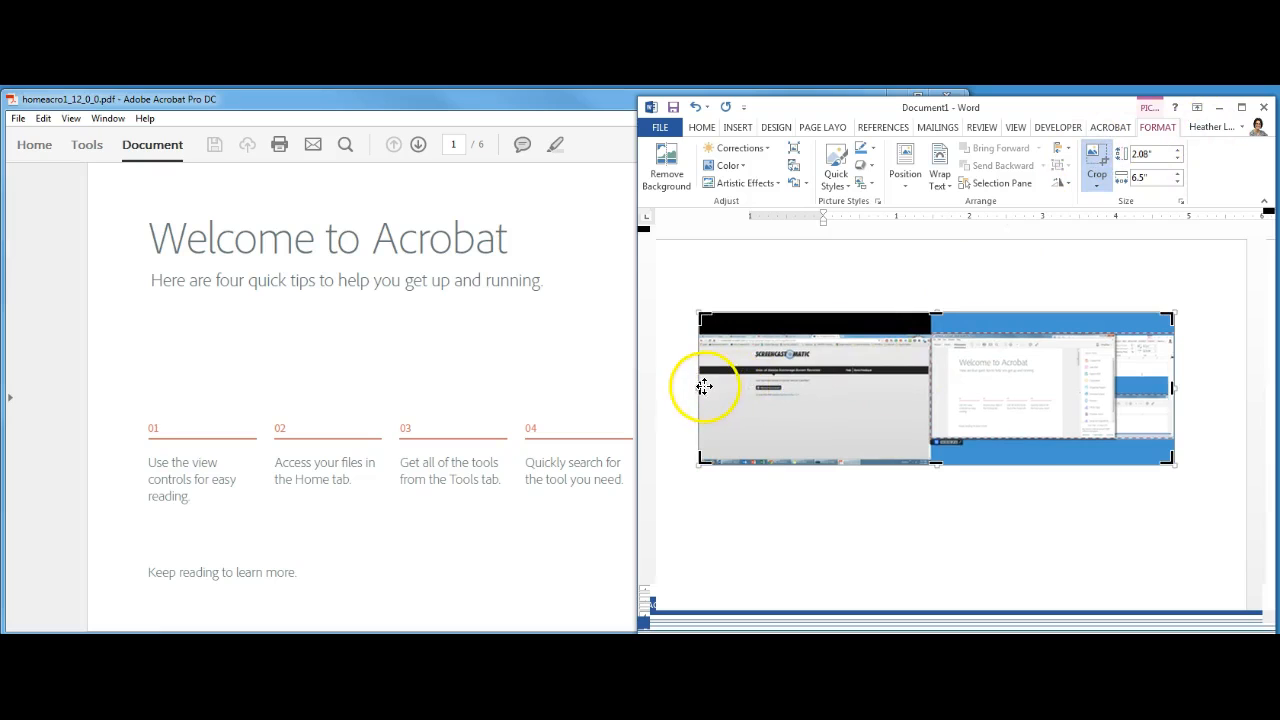
left_click_drag(700, 387, 932, 373)
left_click_drag(819, 459, 814, 351)
left_click_drag(909, 336, 812, 327)
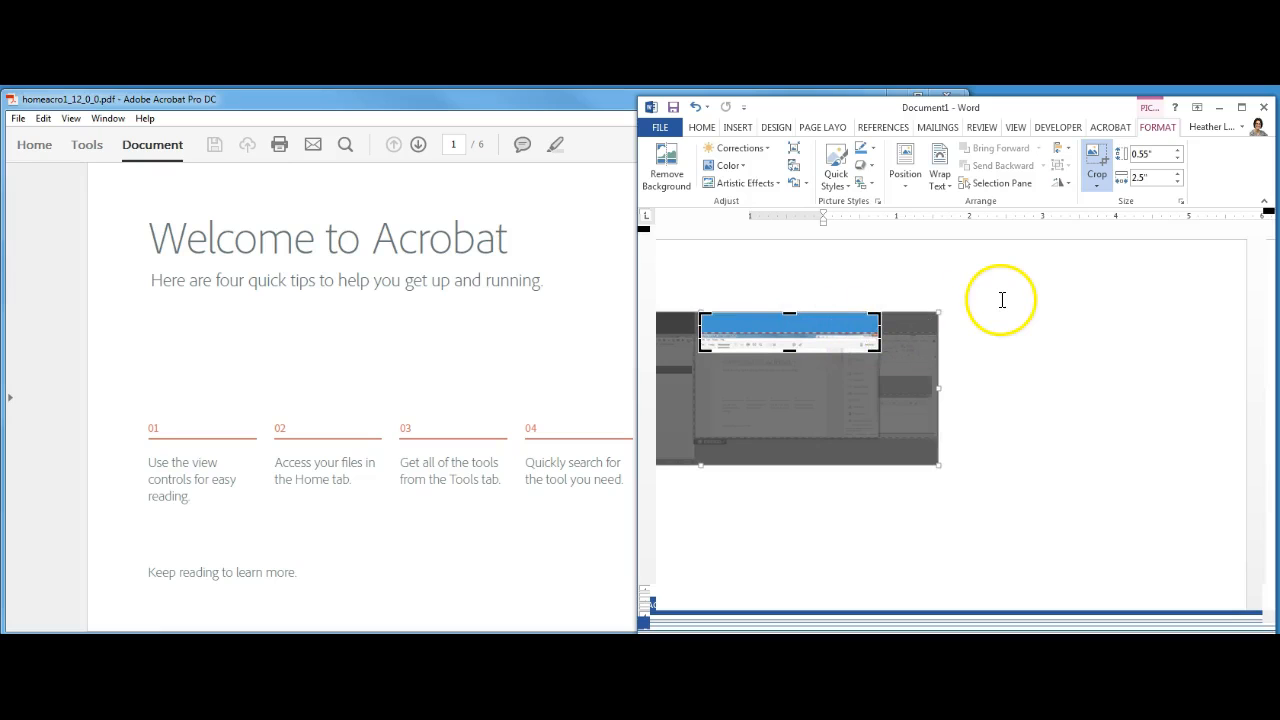
left_click(1097, 157)
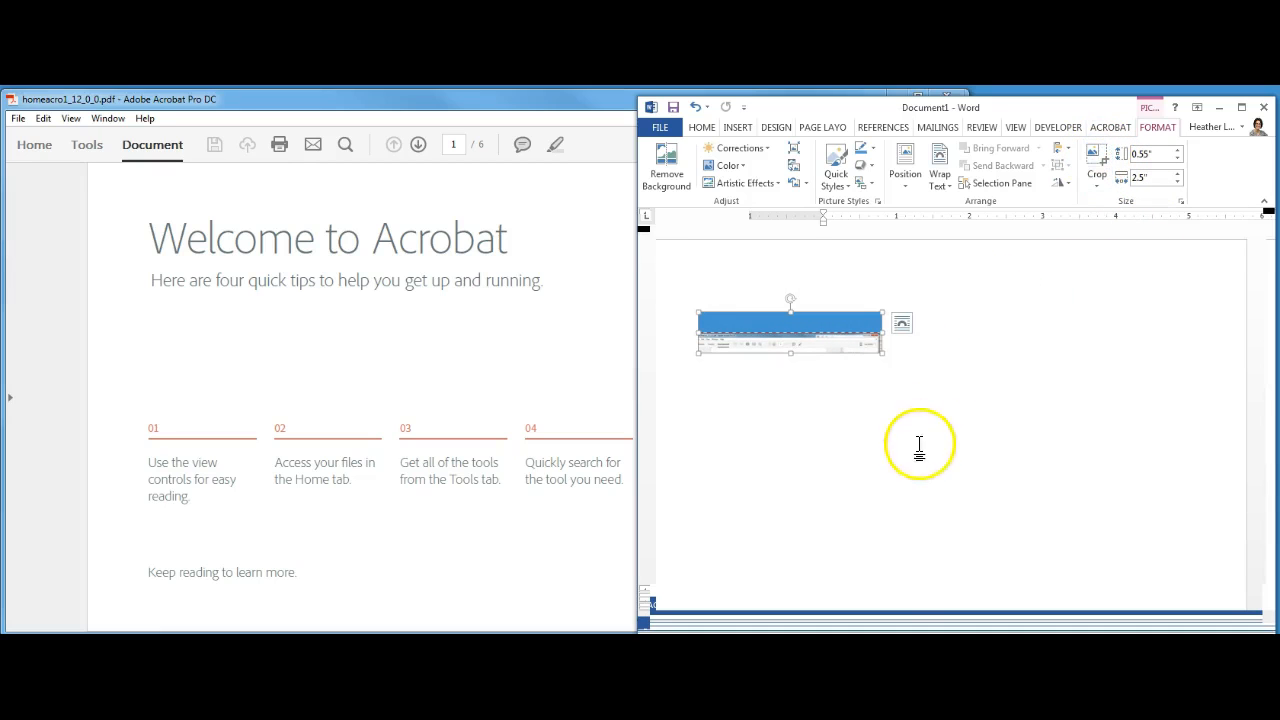
left_click_drag(880, 350, 1067, 467)
left_click_drag(929, 320, 922, 309)
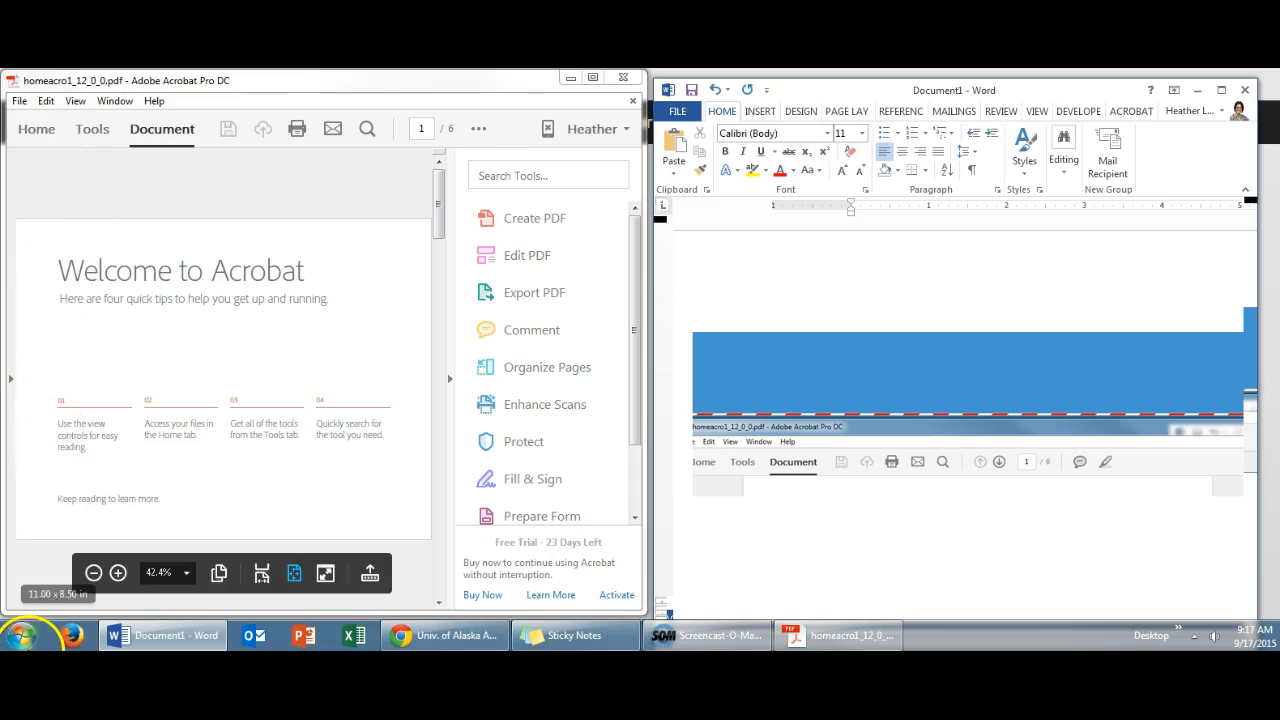
Search the installed programs for "snip" and open the Snipping Tool
left_click(20, 638)
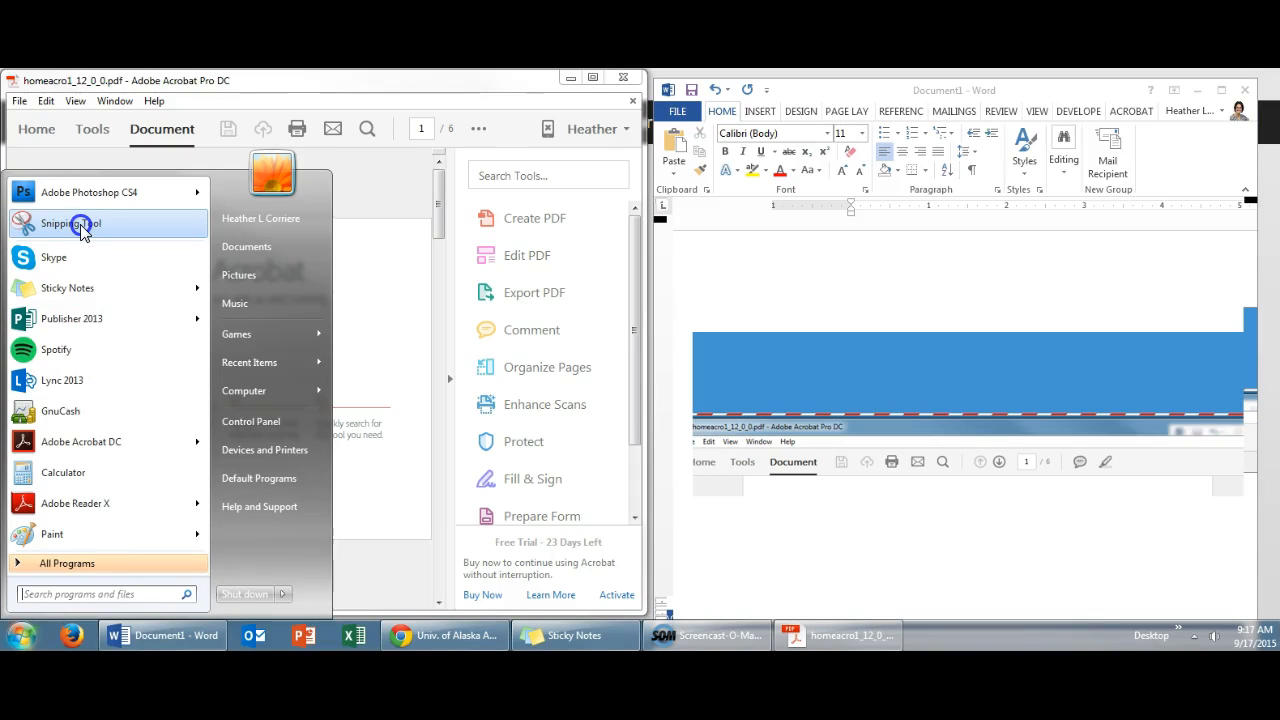
left_click(57, 594)
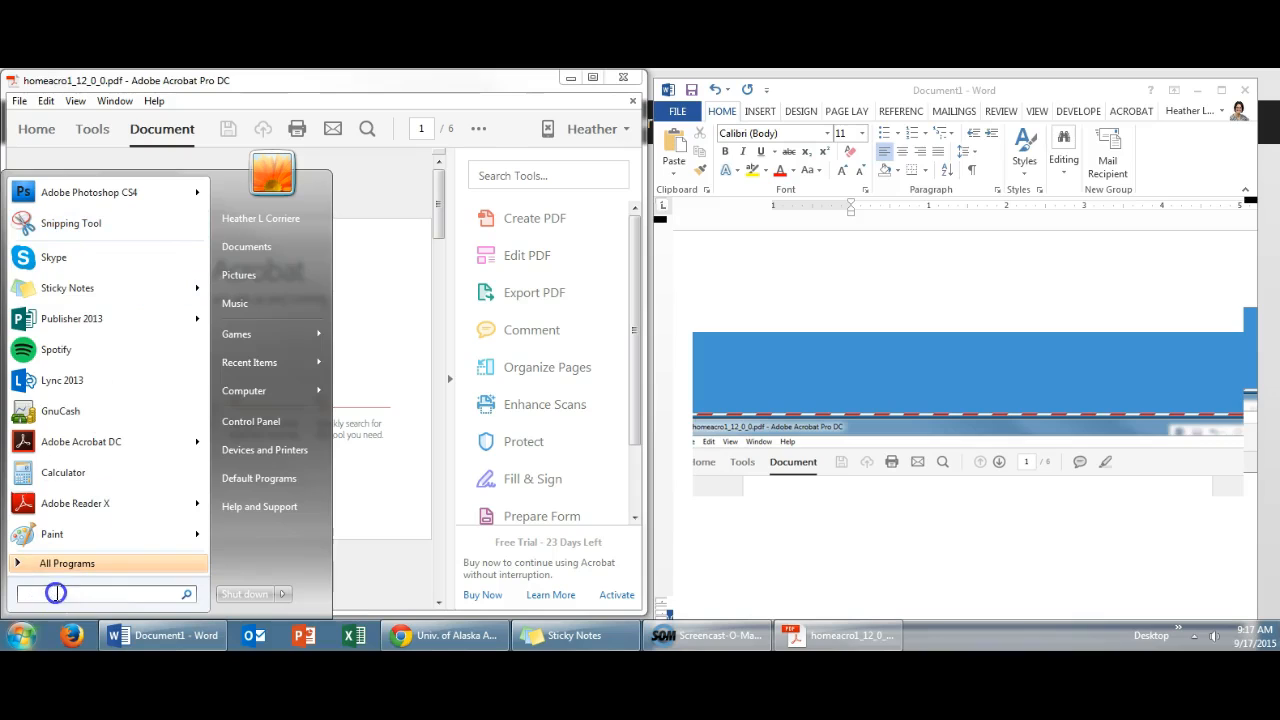
type("snar")
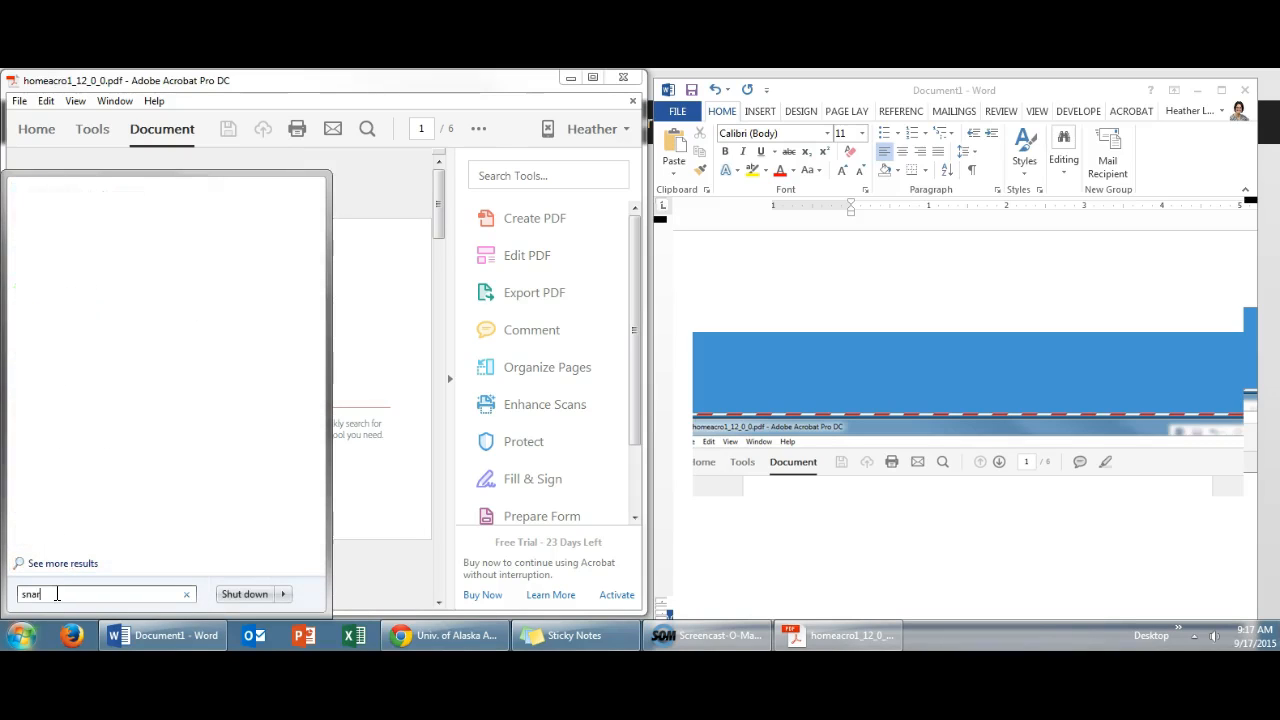
key("BackSpace")
key("BackSpace")
key("BackSpace")
type("nip")
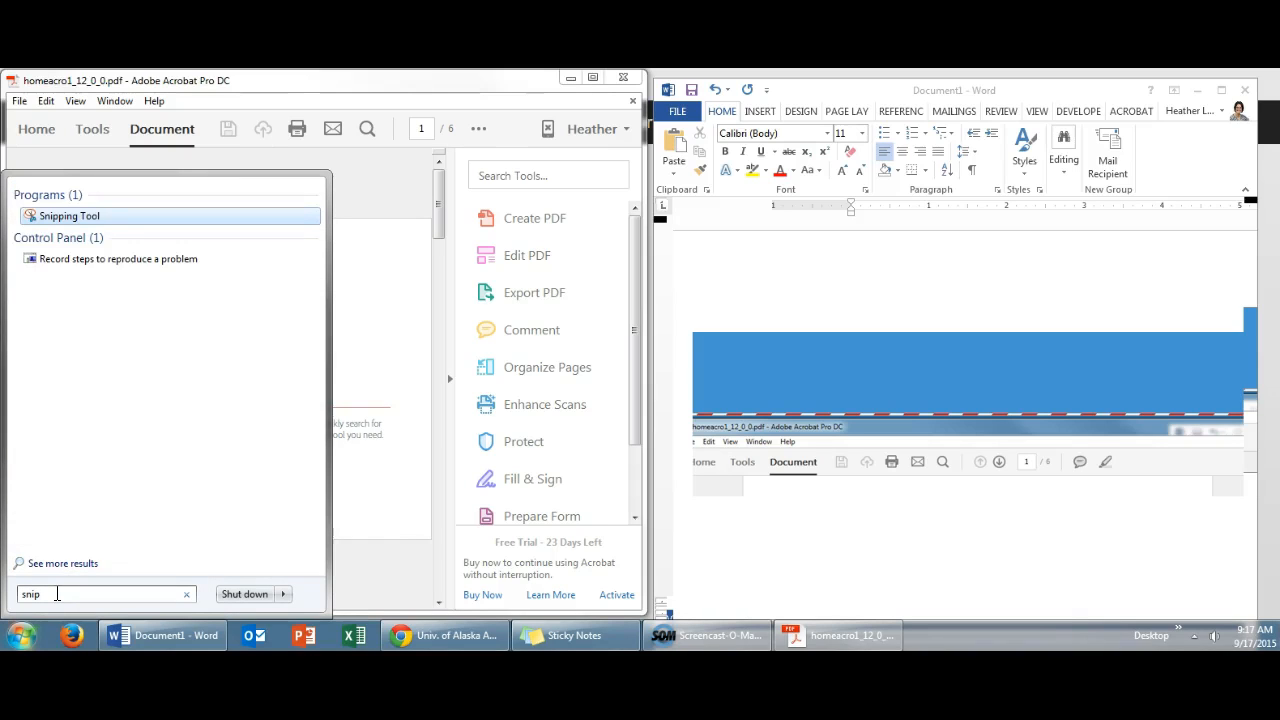
left_click(60, 220)
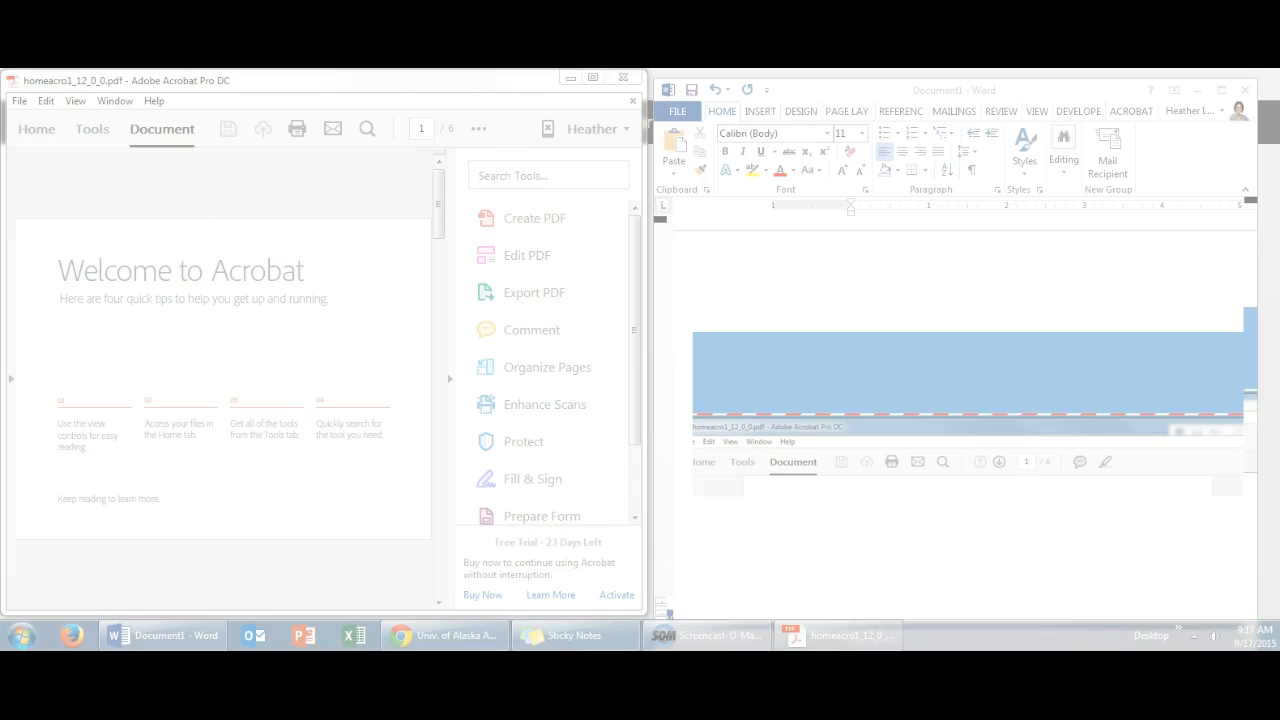
Capture a rectangular snip of the Acrobat window's title bar, menu bar and toolbar across its full width
left_click_drag(950, 214, 760, 214)
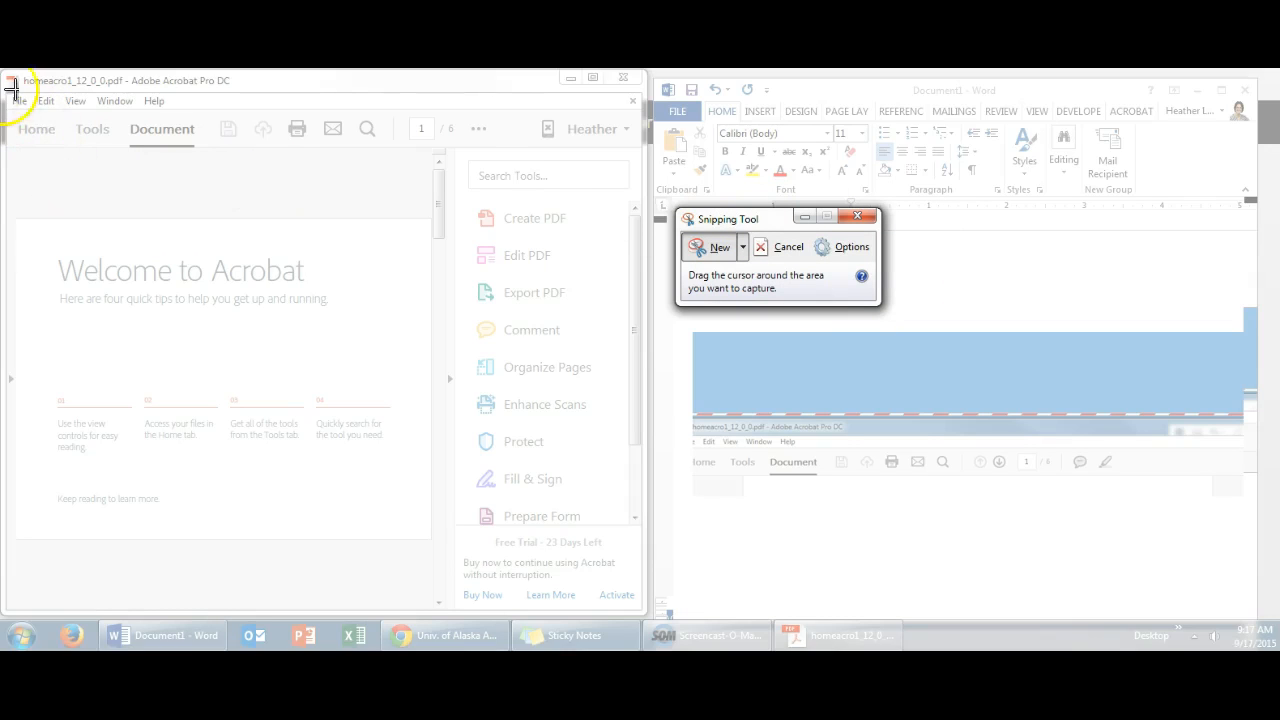
left_click_drag(2, 70, 649, 172)
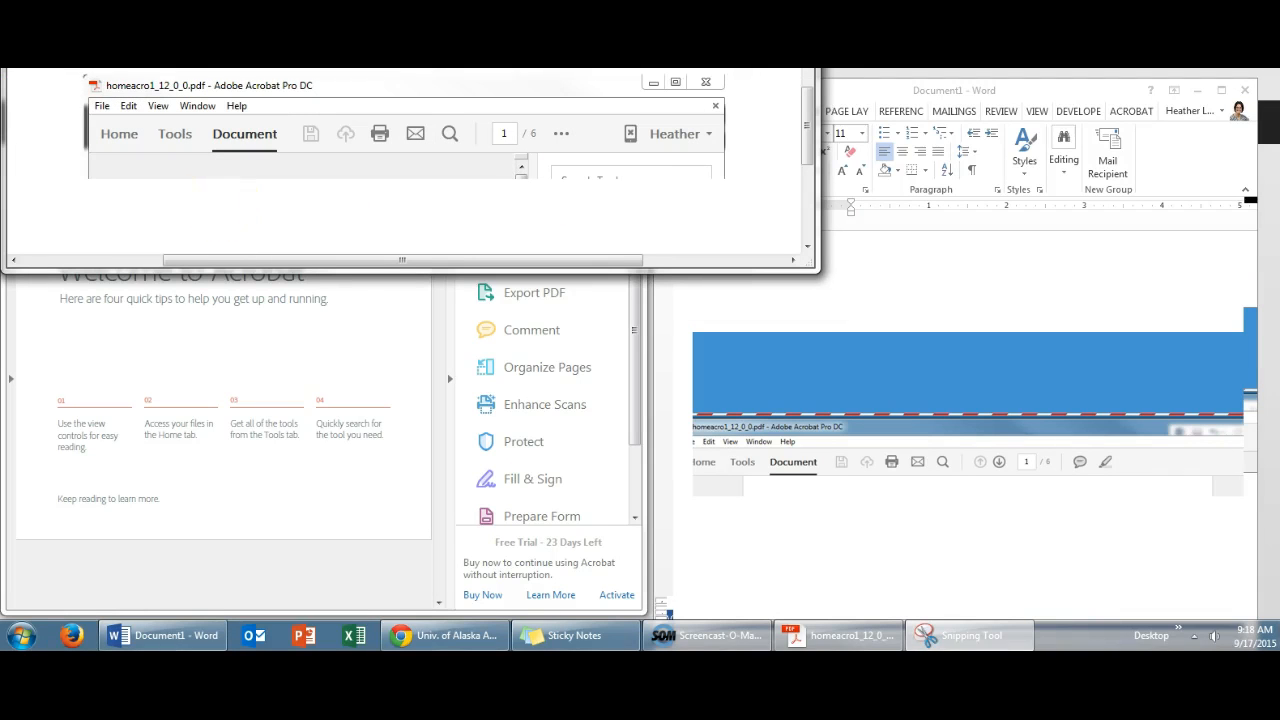
left_click_drag(280, 69, 314, 113)
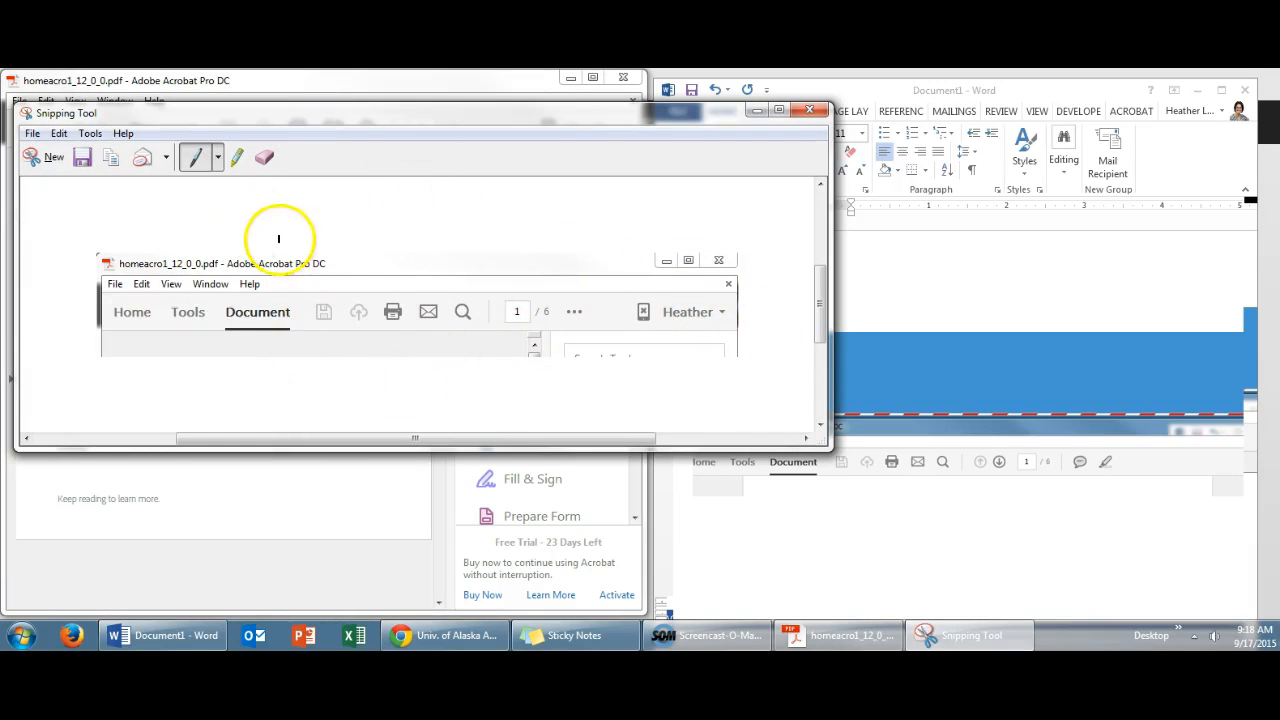
Highlight the envelope icon in the snip with the Highlighter and copy the snip
left_click(235, 158)
left_click_drag(419, 311, 437, 311)
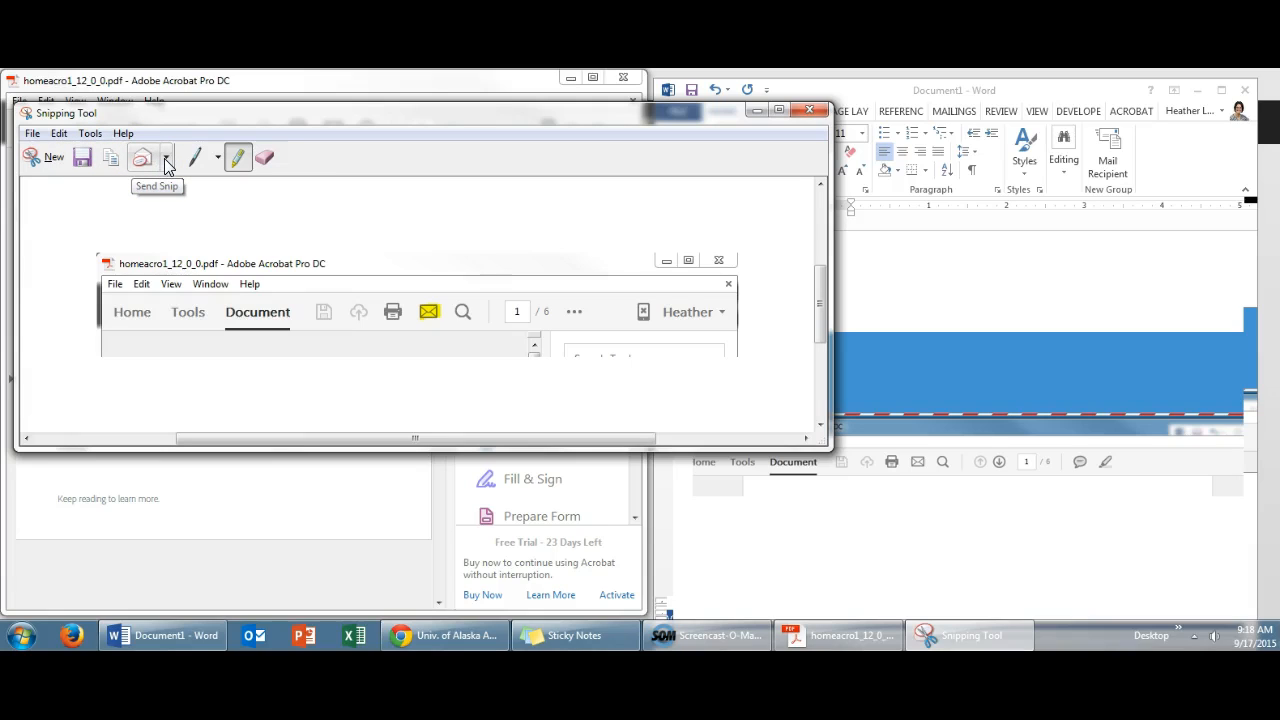
left_click(112, 163)
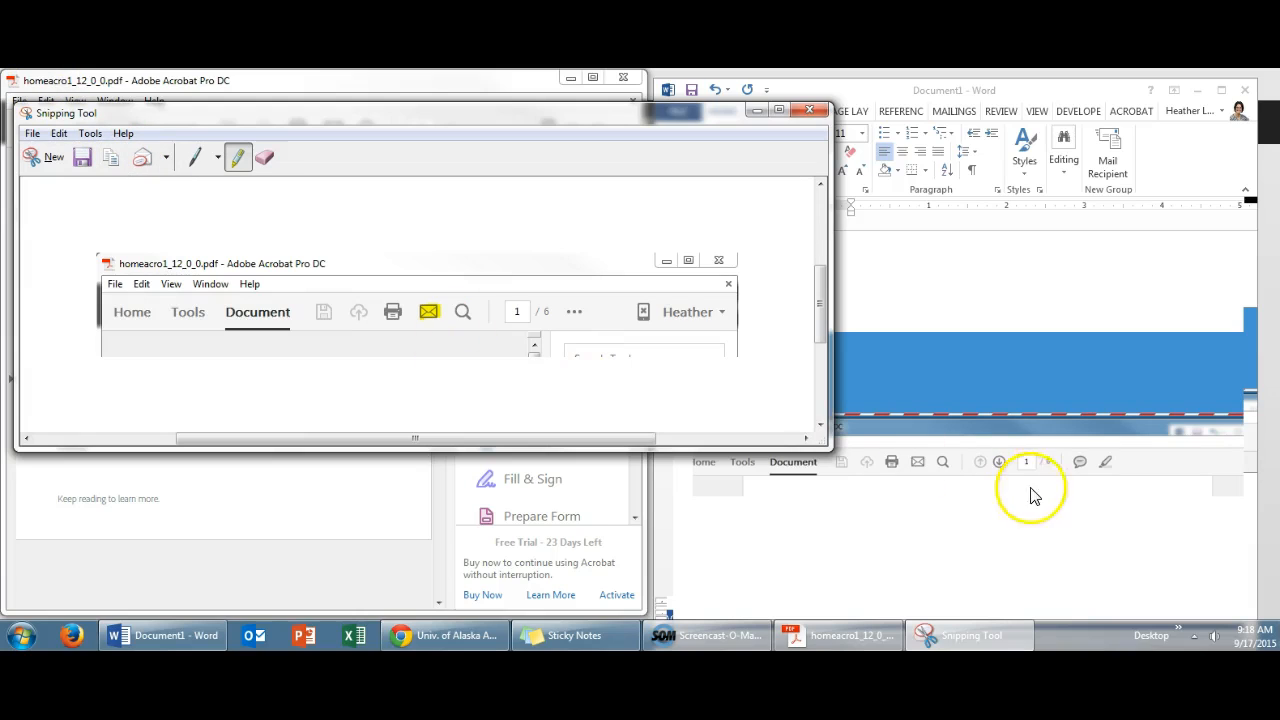
Paste the highlighted snip into the Word document below the enlarged screenshot
left_click(1112, 510)
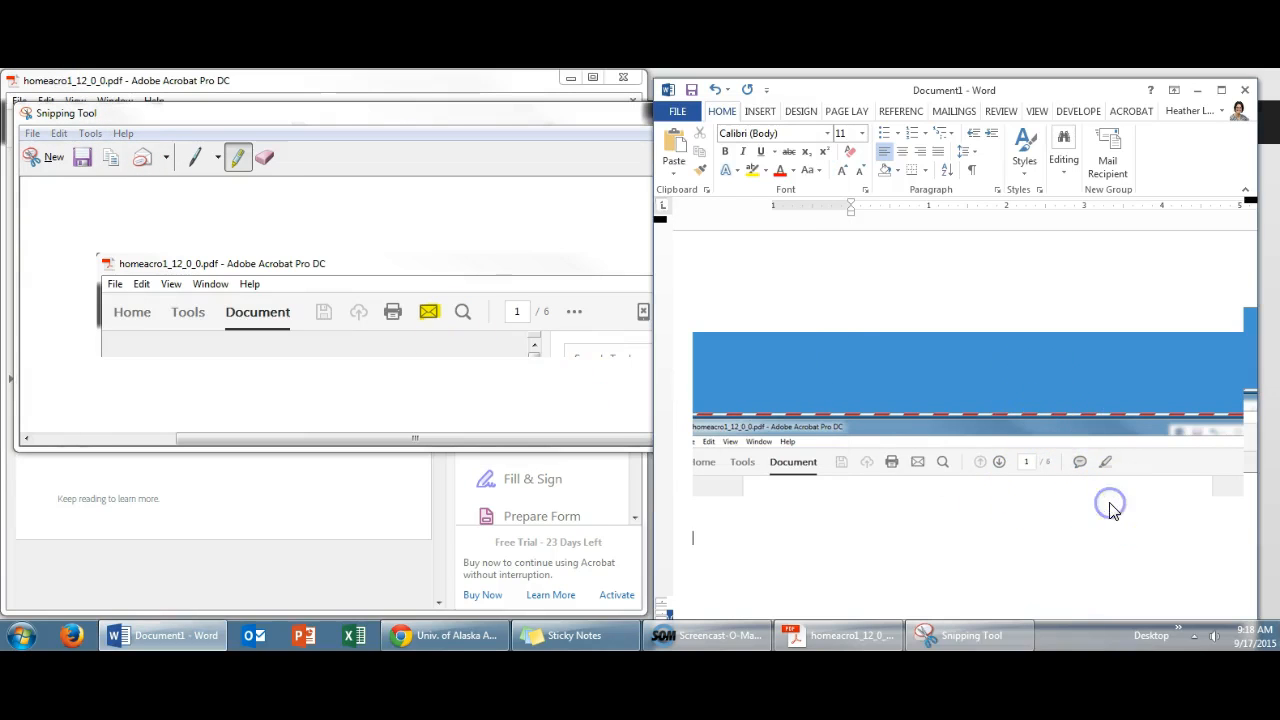
left_click(674, 149)
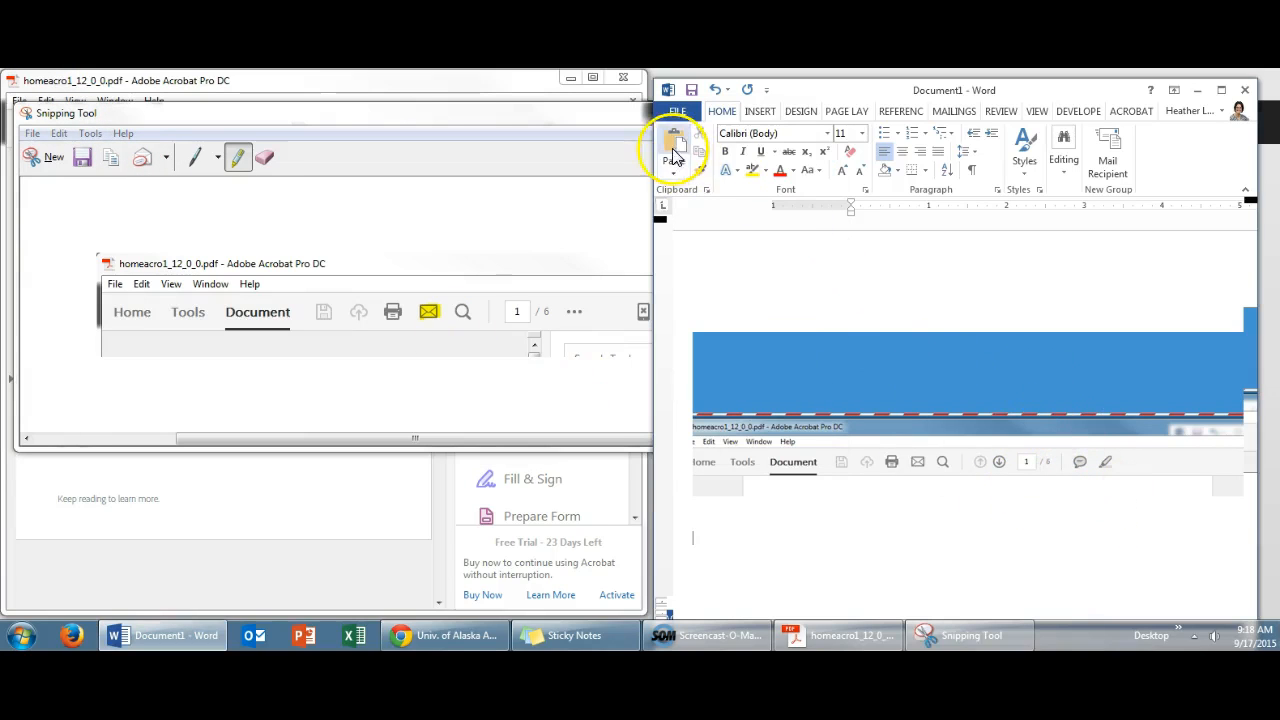
scroll(971, 449, "down", 5)
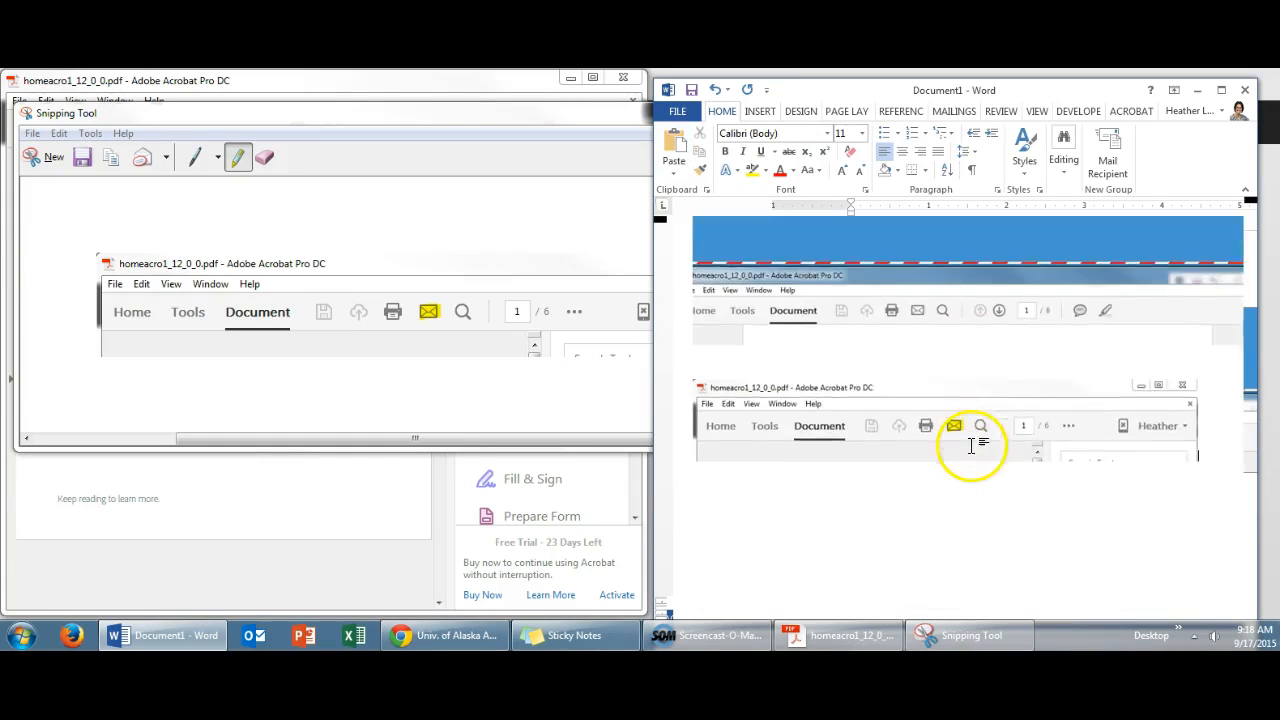
left_click(575, 117)
left_click(1022, 486)
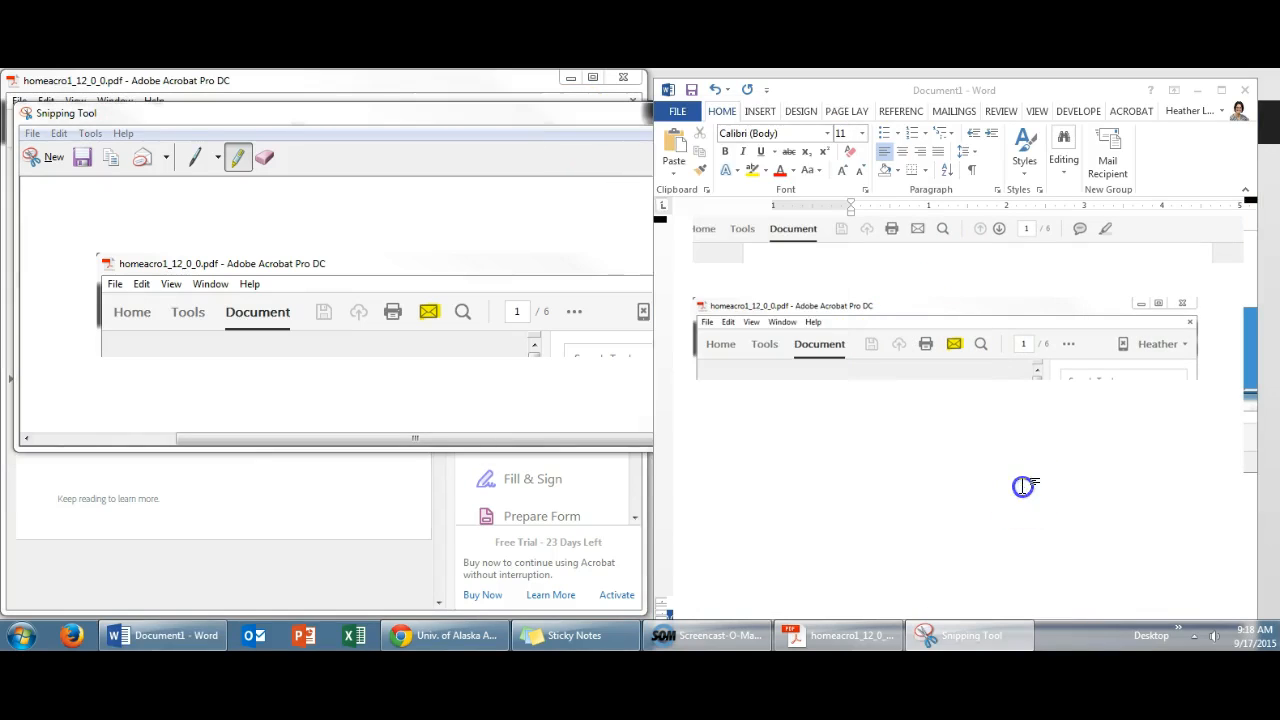
Capture a new, narrower snip of Acrobat's menu bar and toolbar from File to the page number, and copy it
left_click(48, 155)
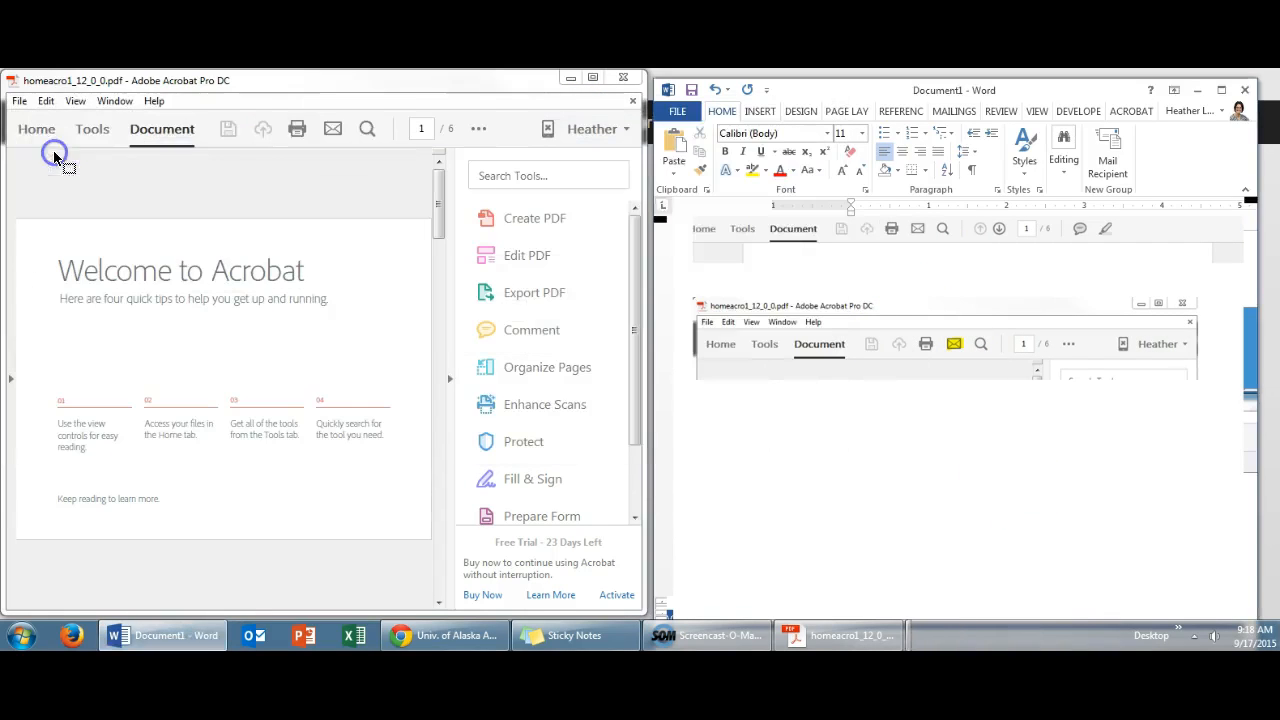
left_click_drag(9, 91, 462, 174)
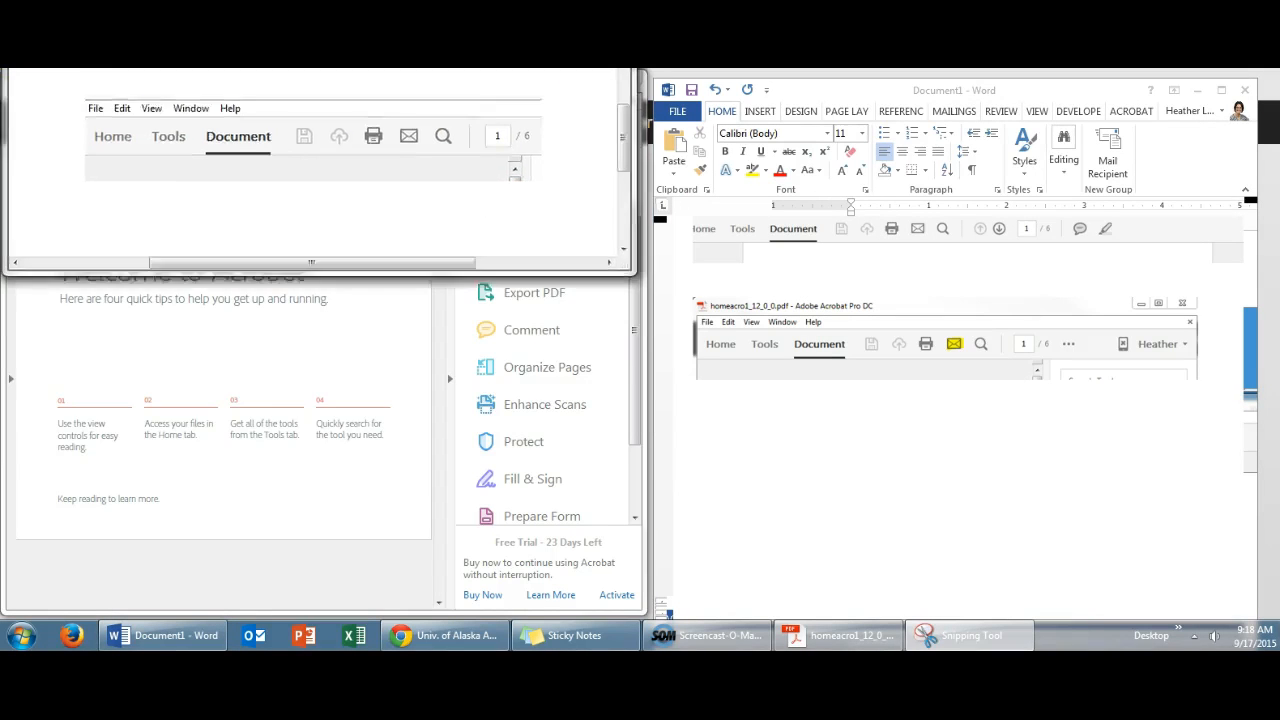
left_click(103, 177)
Paste the narrower snip above the highlighted one in the Word document, and close the Snipping Tool without saving
left_click(847, 445)
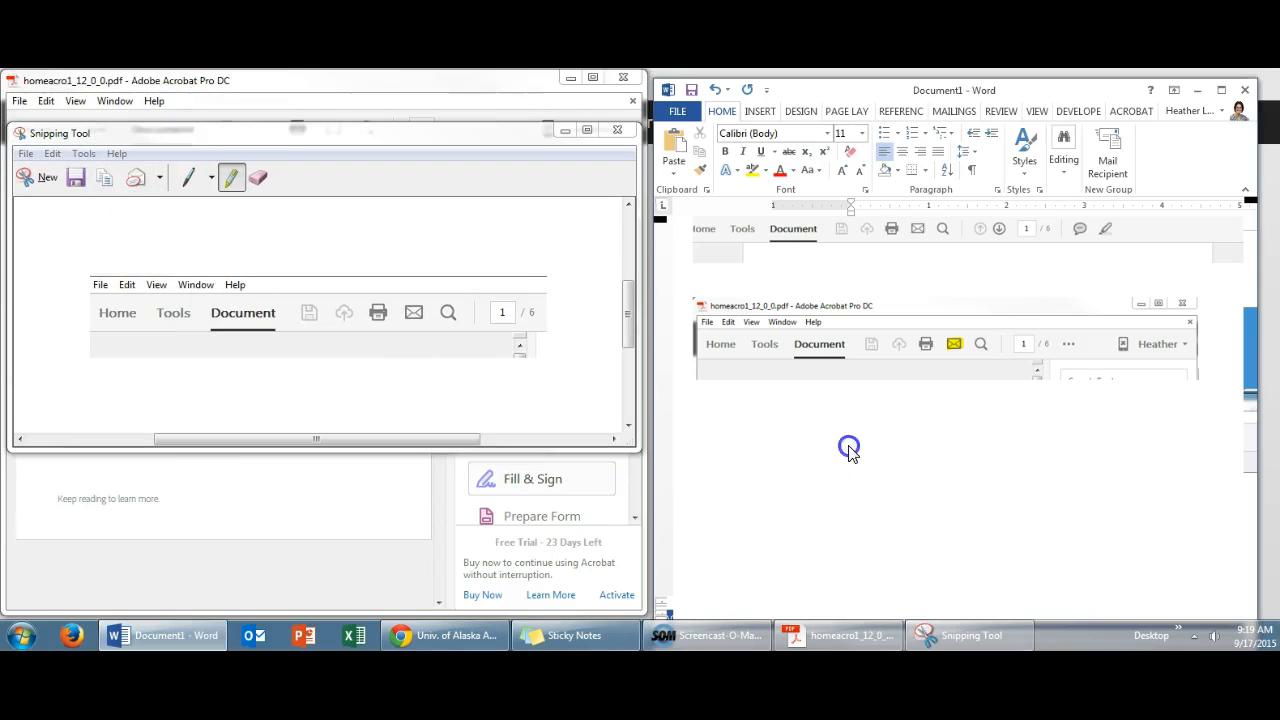
right_click(846, 441)
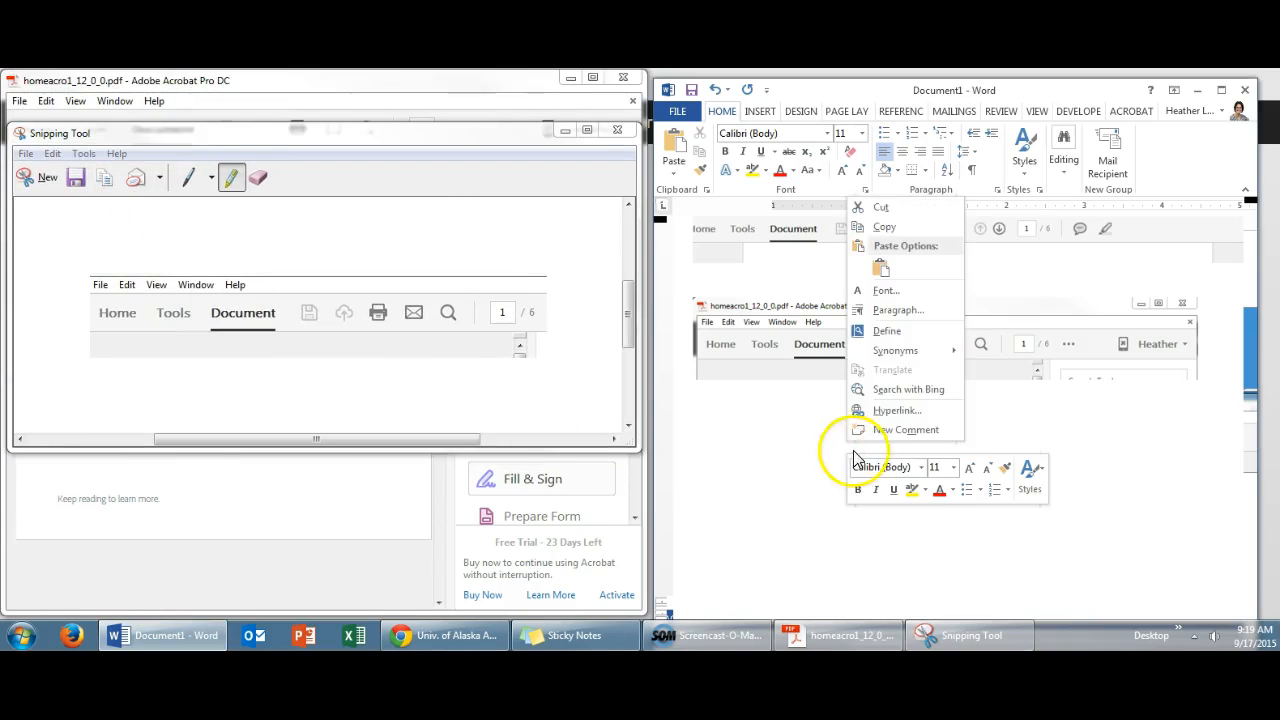
left_click(880, 266)
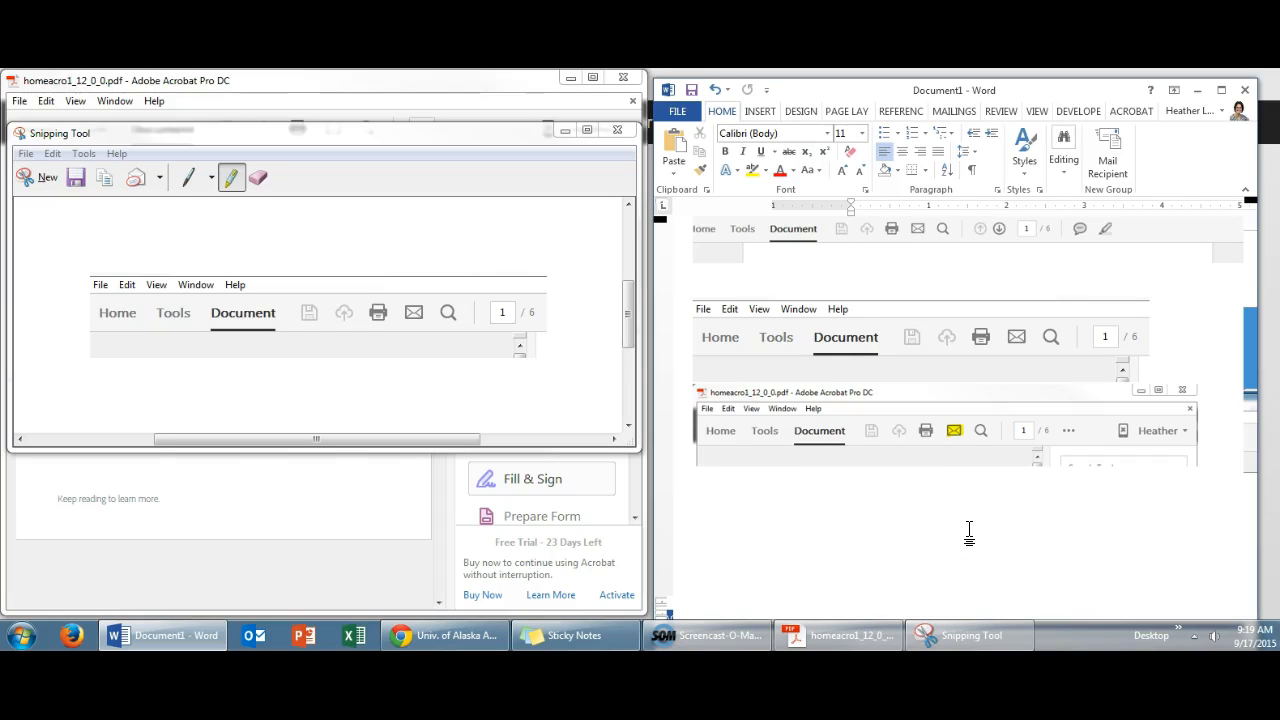
left_click(617, 130)
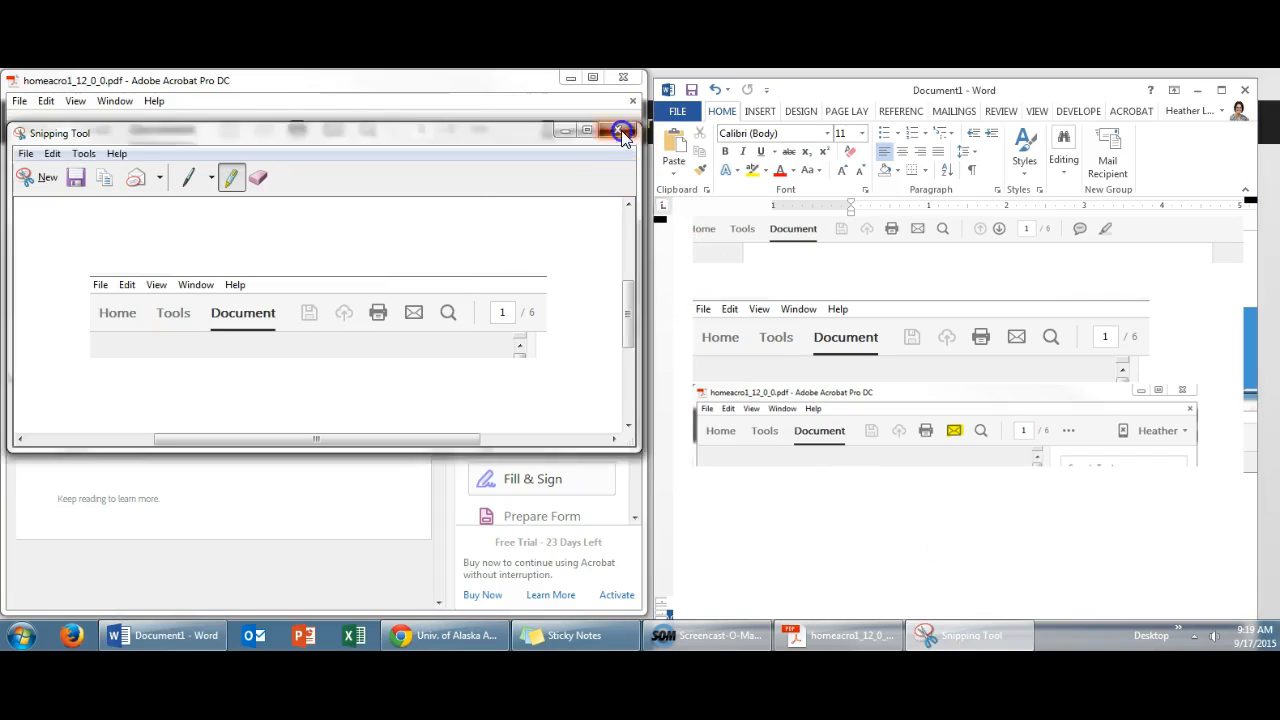
left_click(408, 305)
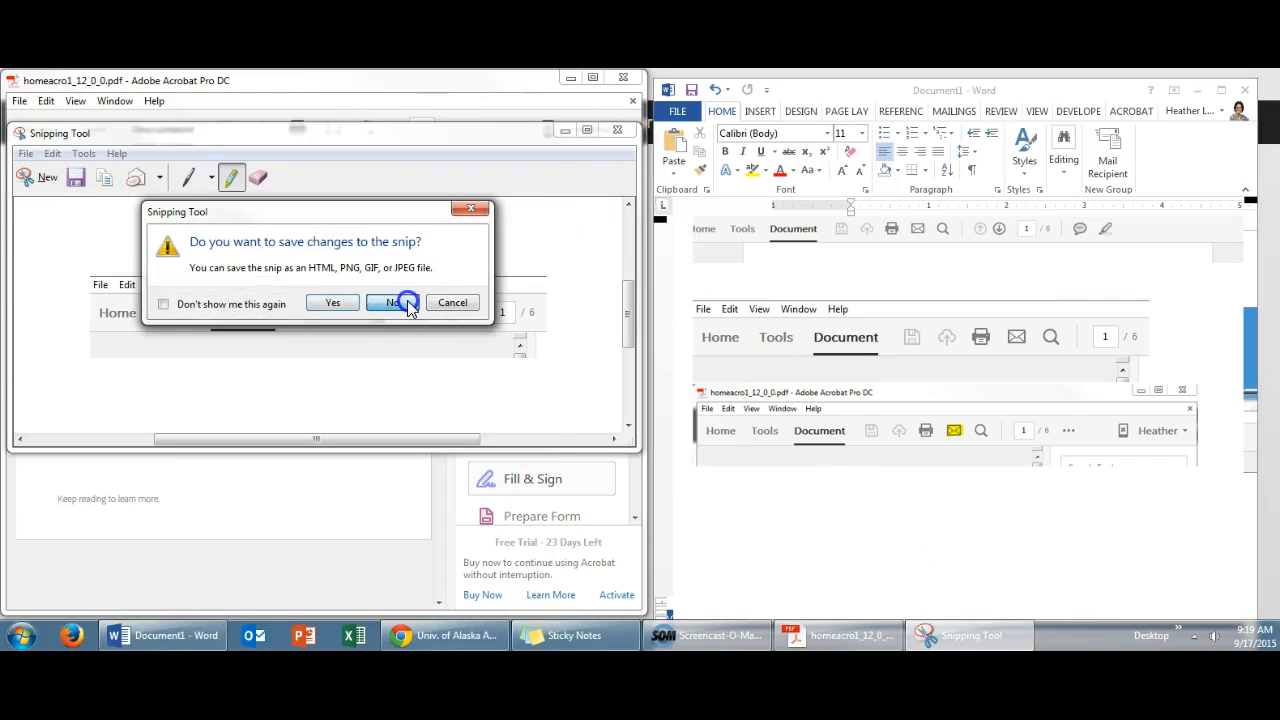